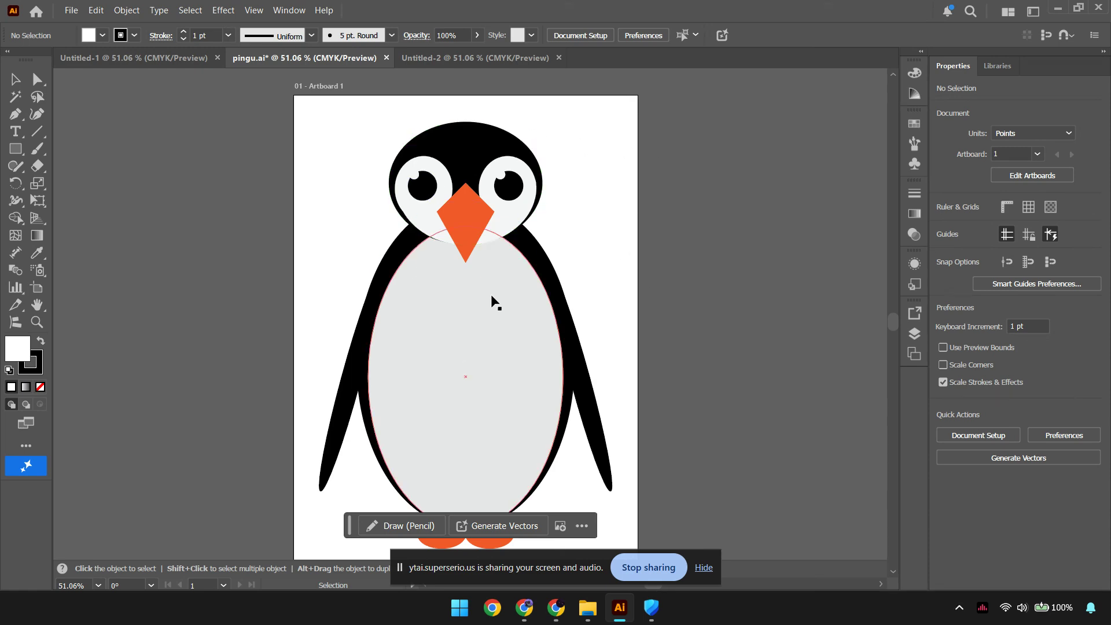
Step: Try choosing the Music folder as a different save location for pingu.ai, and leave without saving
left_click(72, 9)
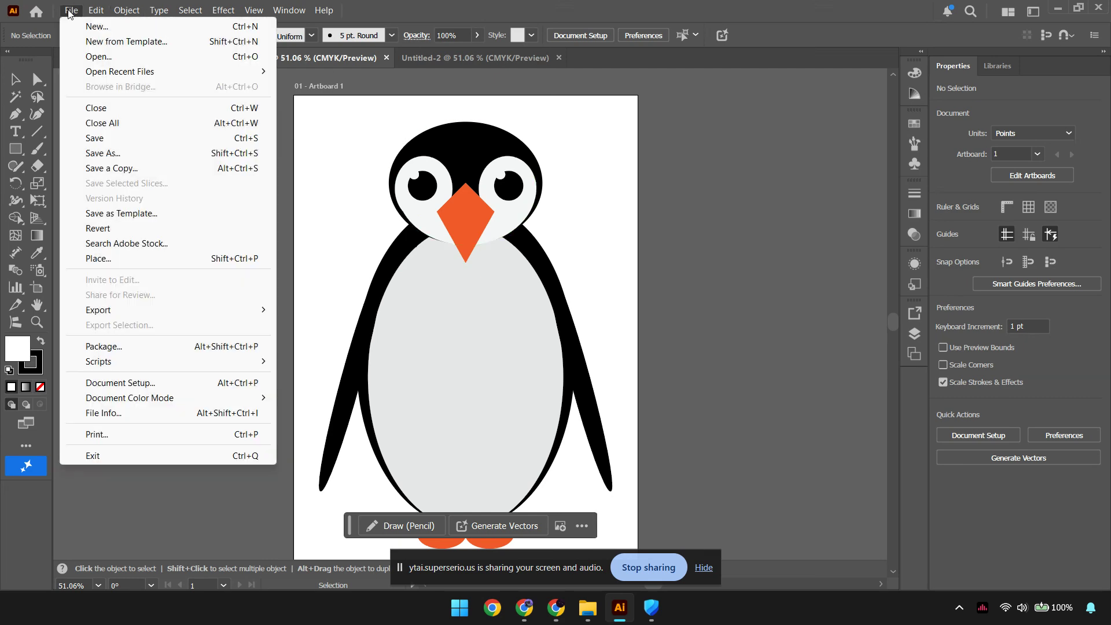
left_click(149, 152)
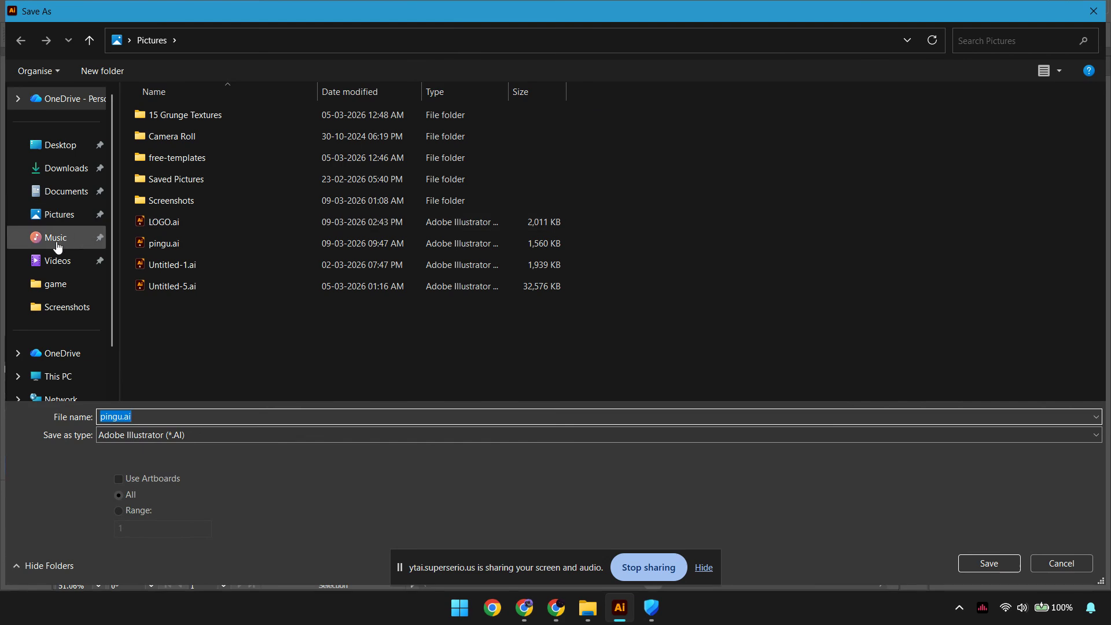
left_click(56, 240)
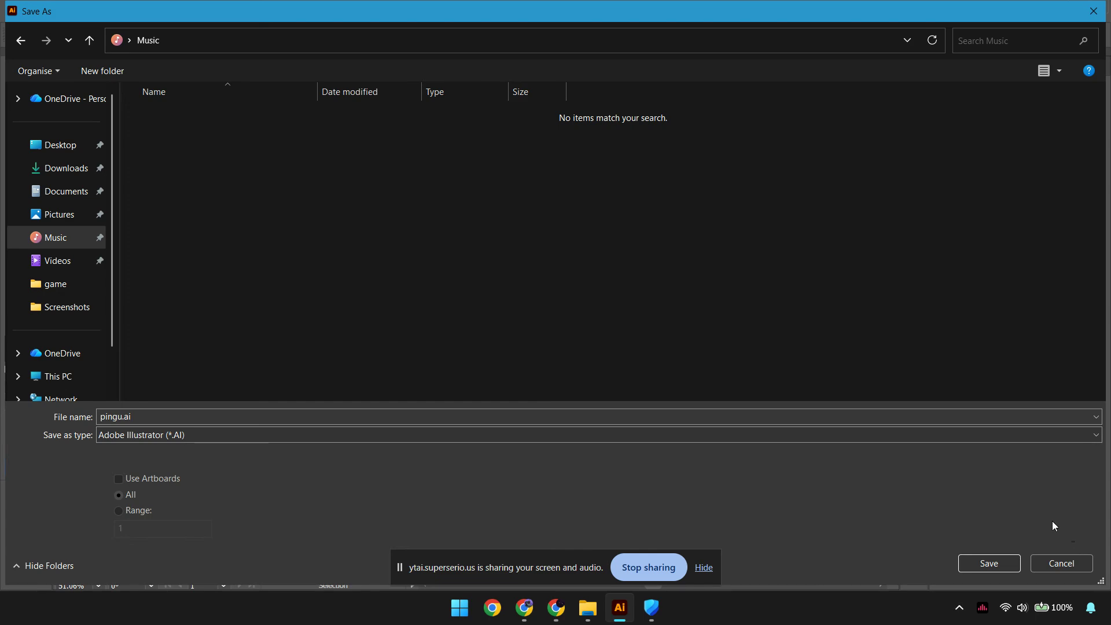
left_click(1045, 565)
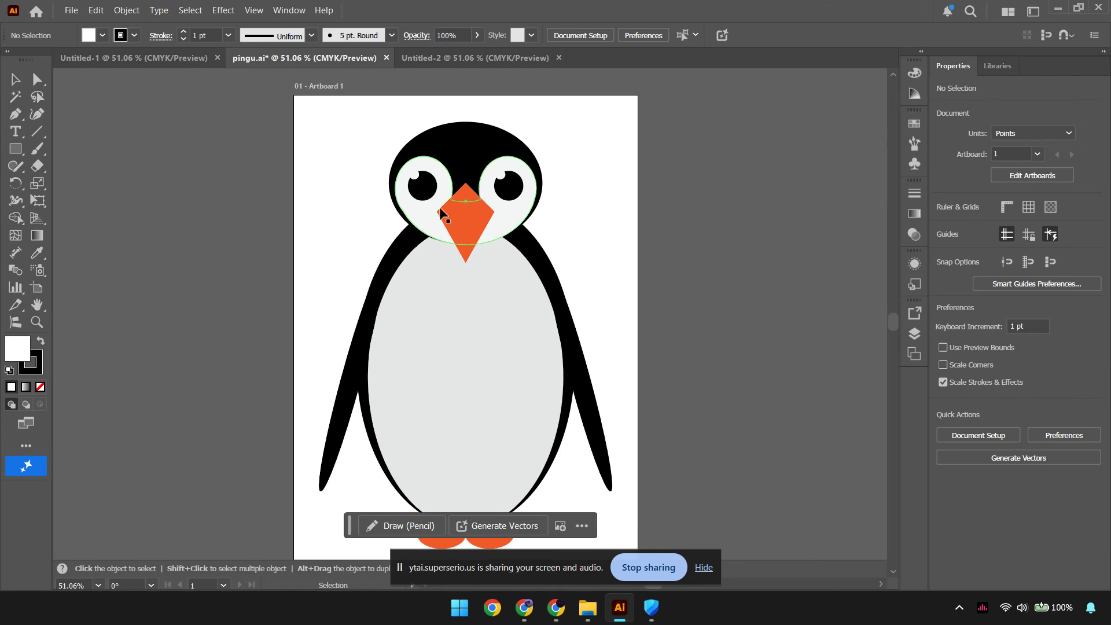
Step: Examine the file formats offered when saving pingu.ai under another type, and leave without saving
left_click(72, 10)
left_click(142, 154)
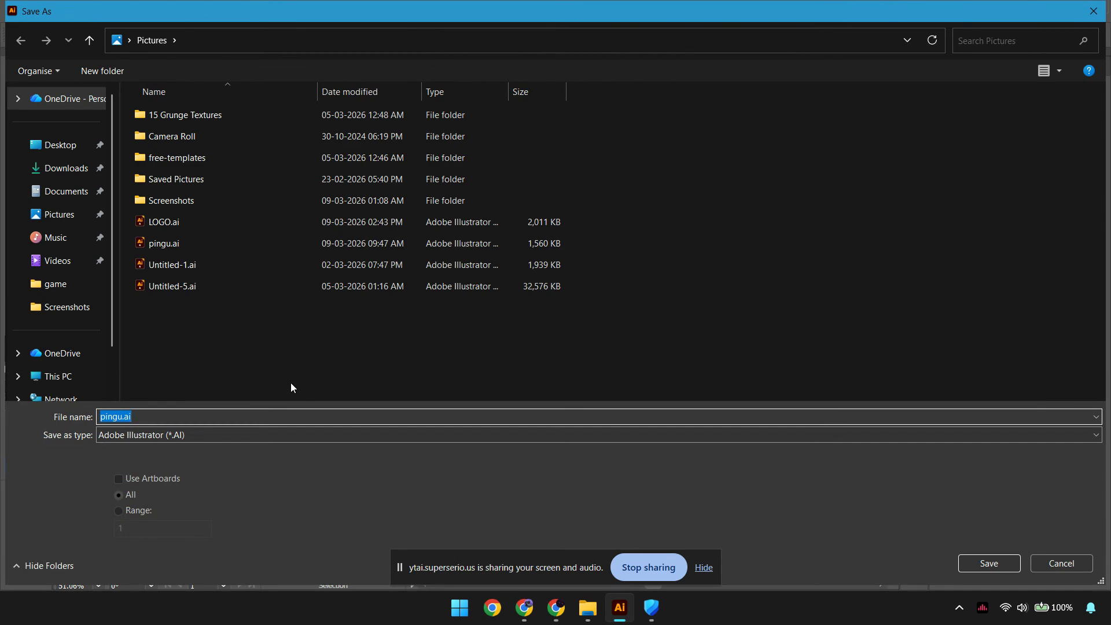
left_click(238, 434)
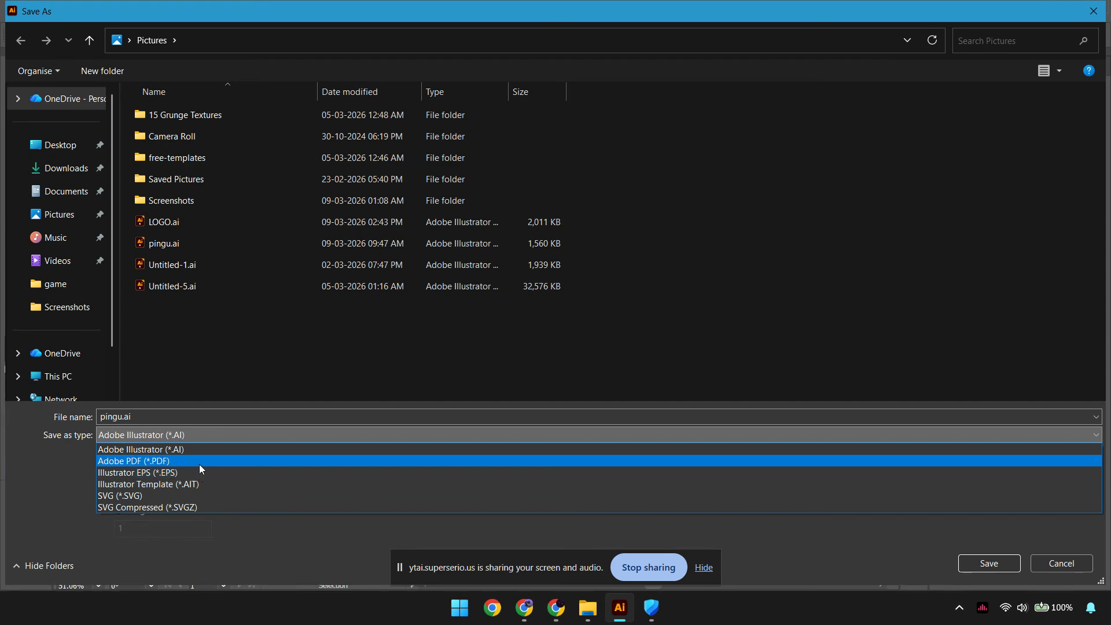
left_click(814, 539)
left_click(1048, 564)
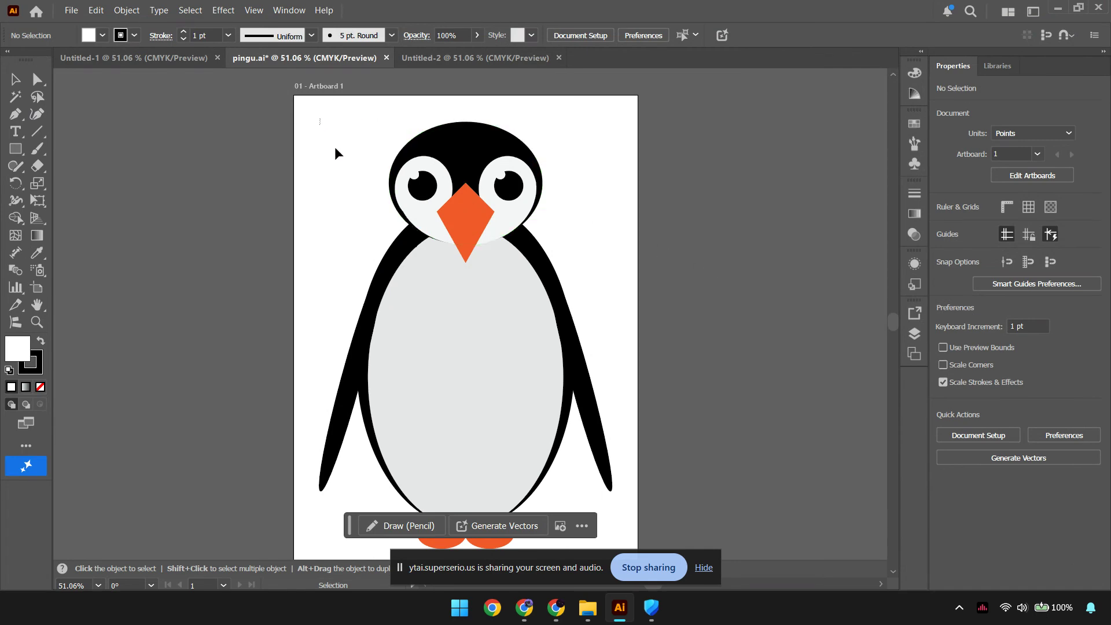
Step: Copy all of the penguin artwork from pingu.ai and paste it into the Untitled-2 document
left_click_drag(335, 149, 604, 549)
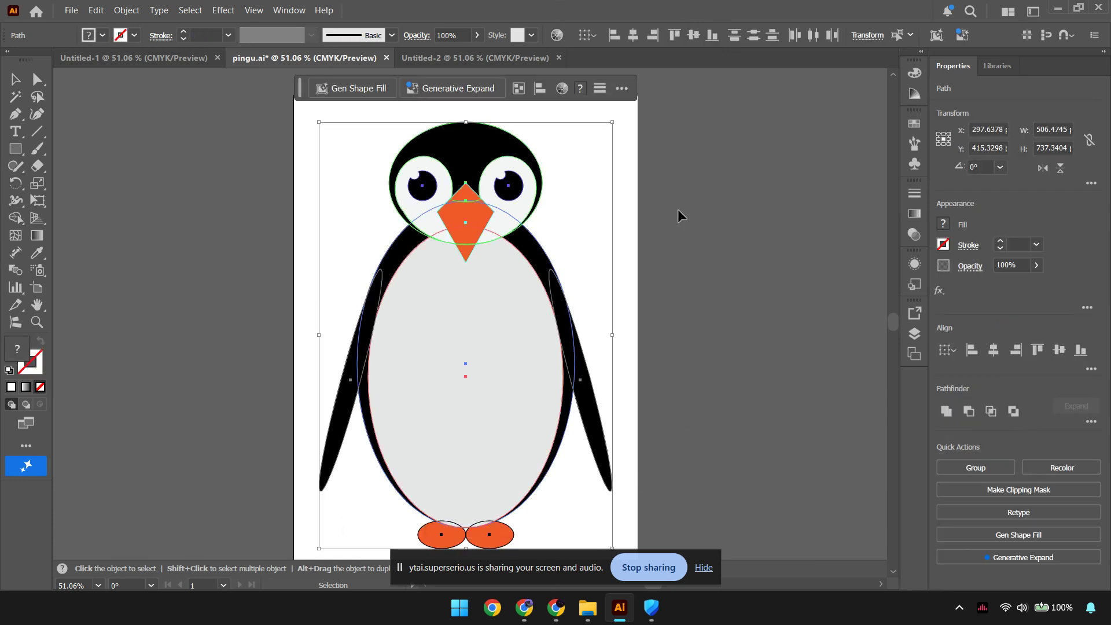
key("a")
left_click(664, 213)
left_click(476, 57)
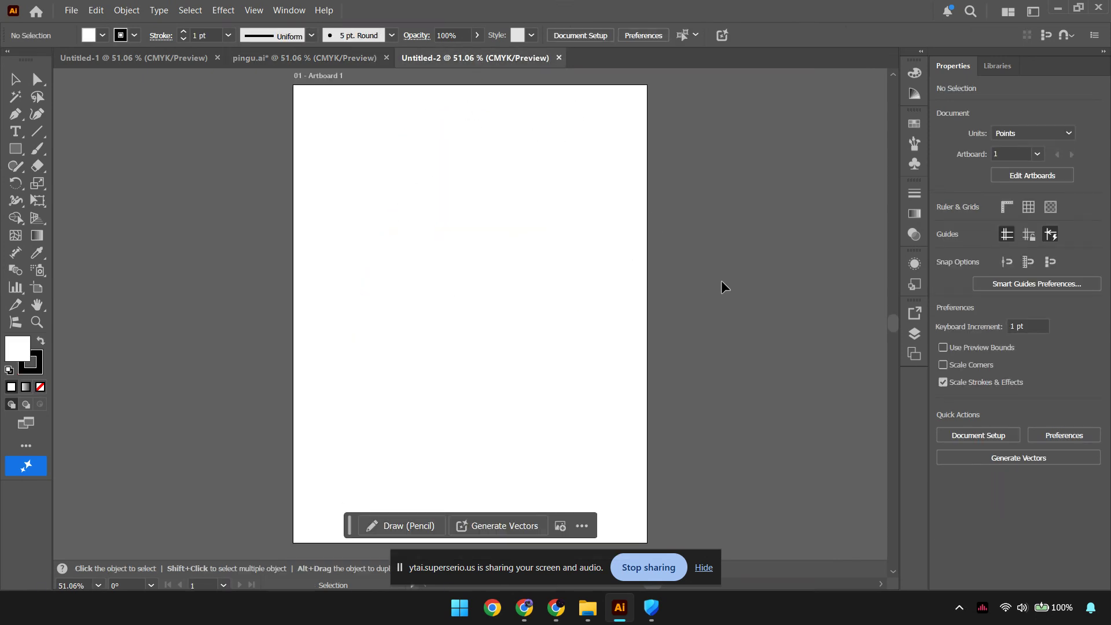
key("ctrl+v")
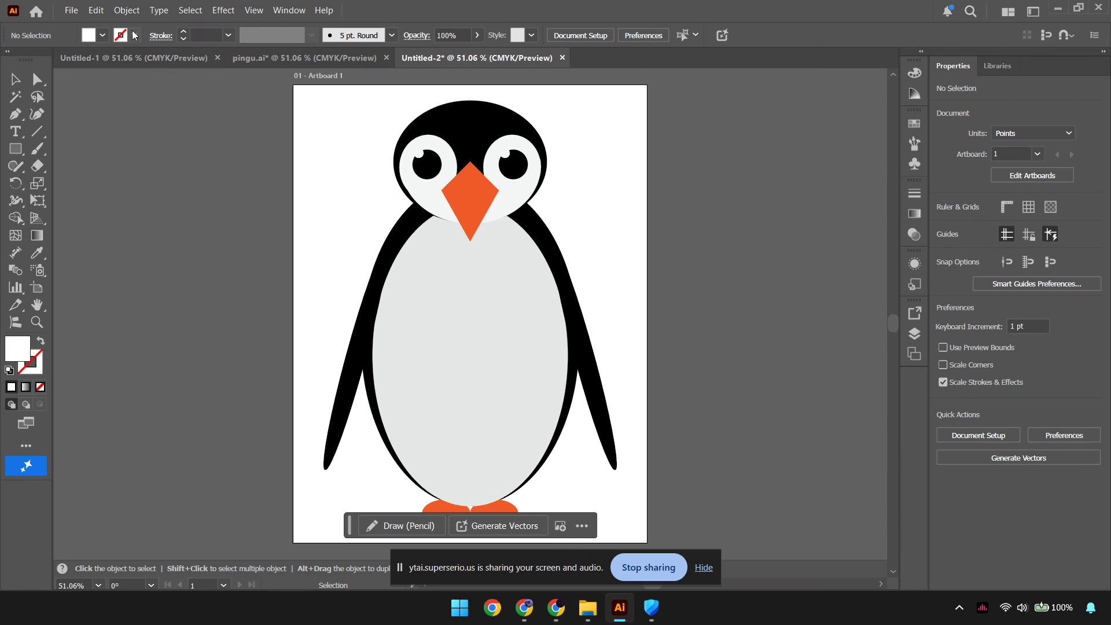
left_click(71, 10)
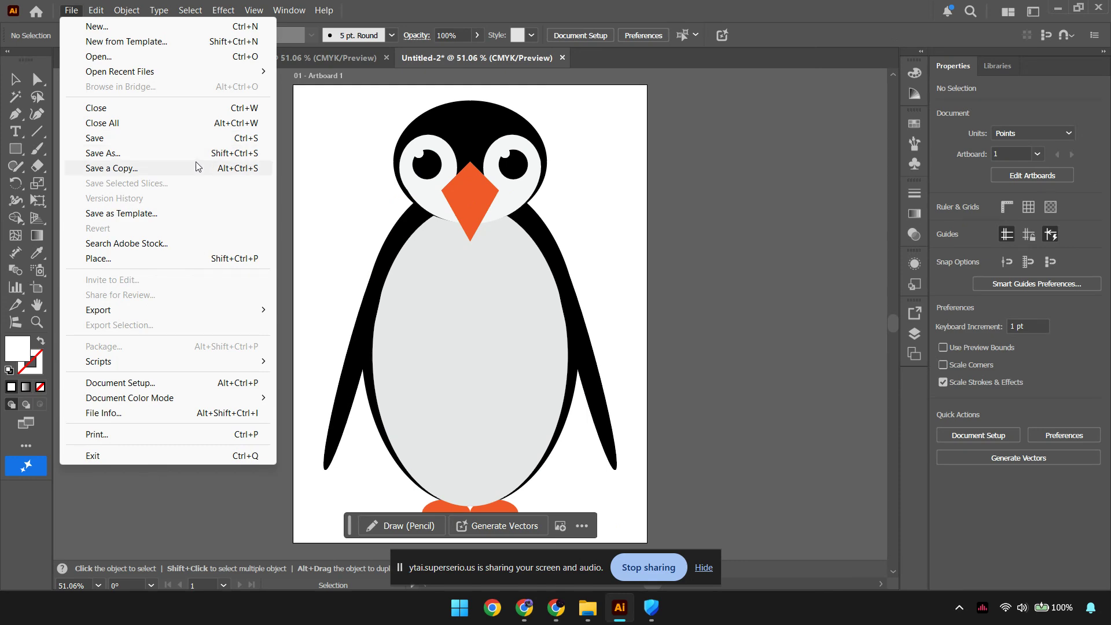
left_click(763, 260)
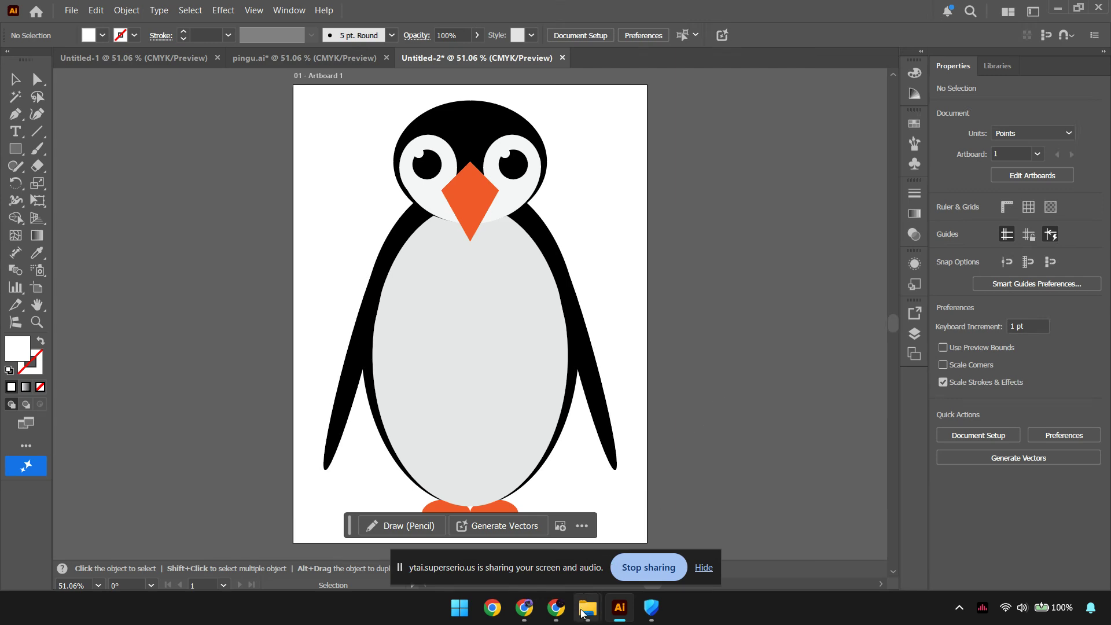
Step: Switch to File Explorer and examine the launch options of the program shortcut in the Adobe Illustrator 2026 folder, including Run as administrator
mouse_move(588, 608)
left_click(556, 561)
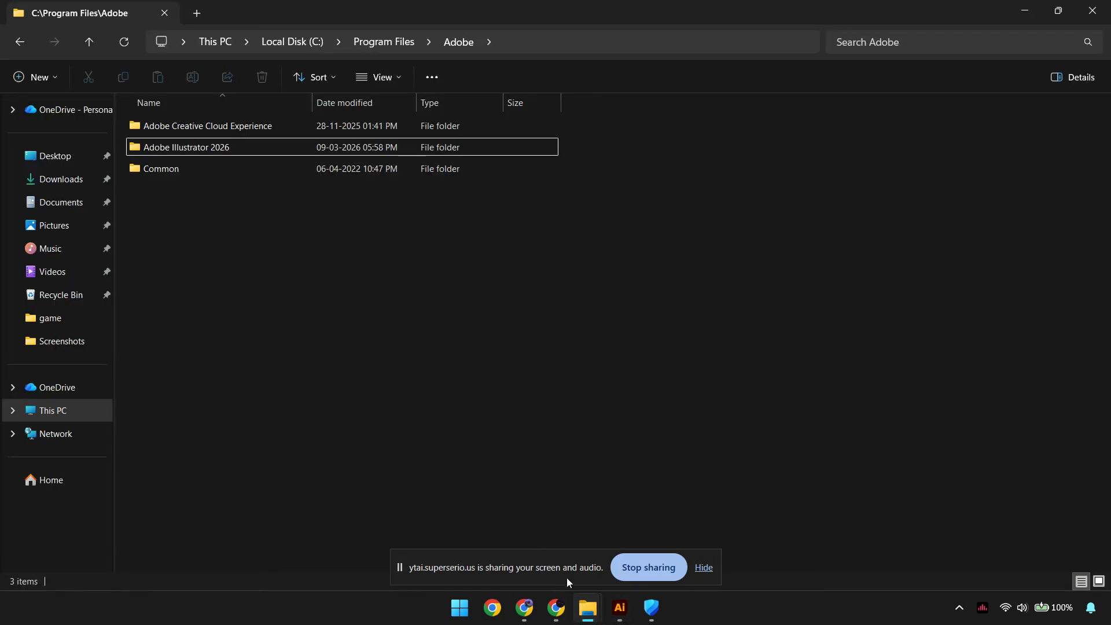
left_click(203, 152)
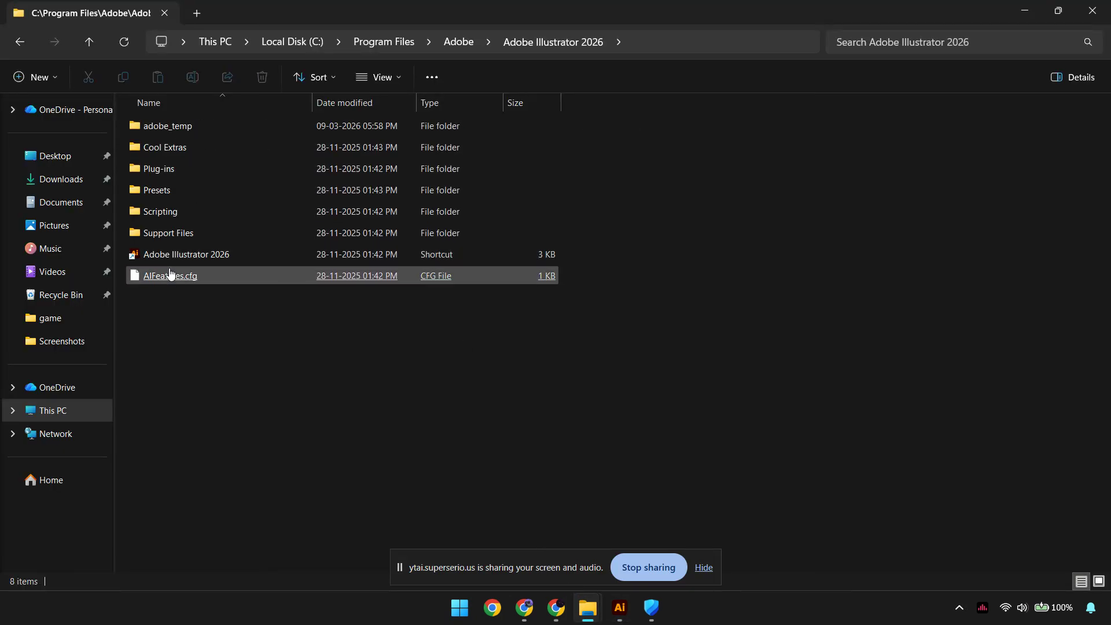
right_click(183, 255)
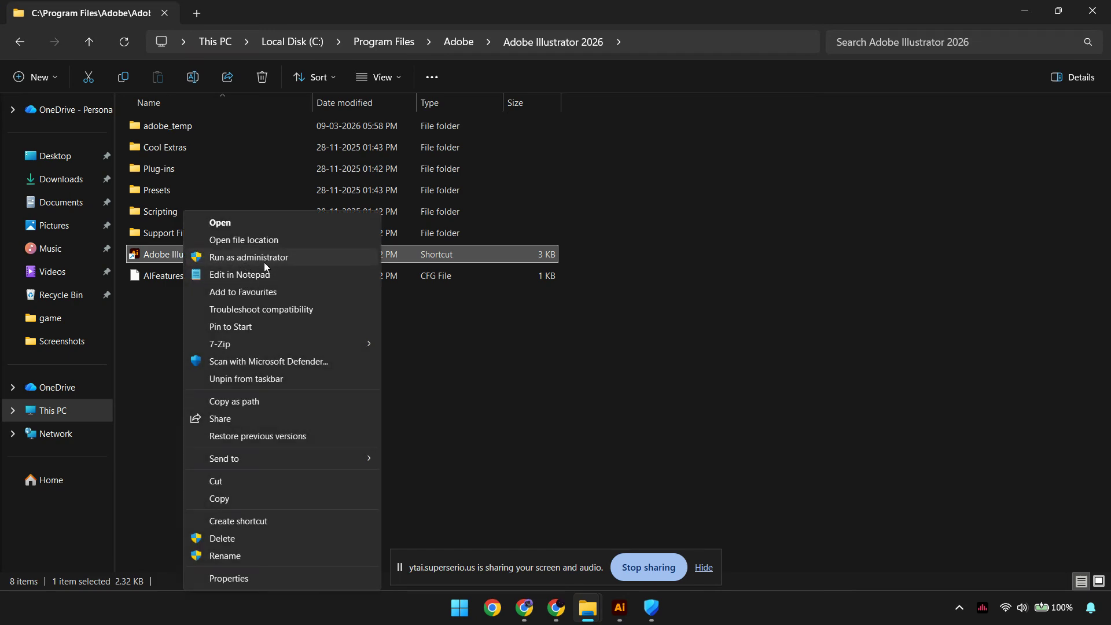
left_click(614, 397)
left_click(614, 396)
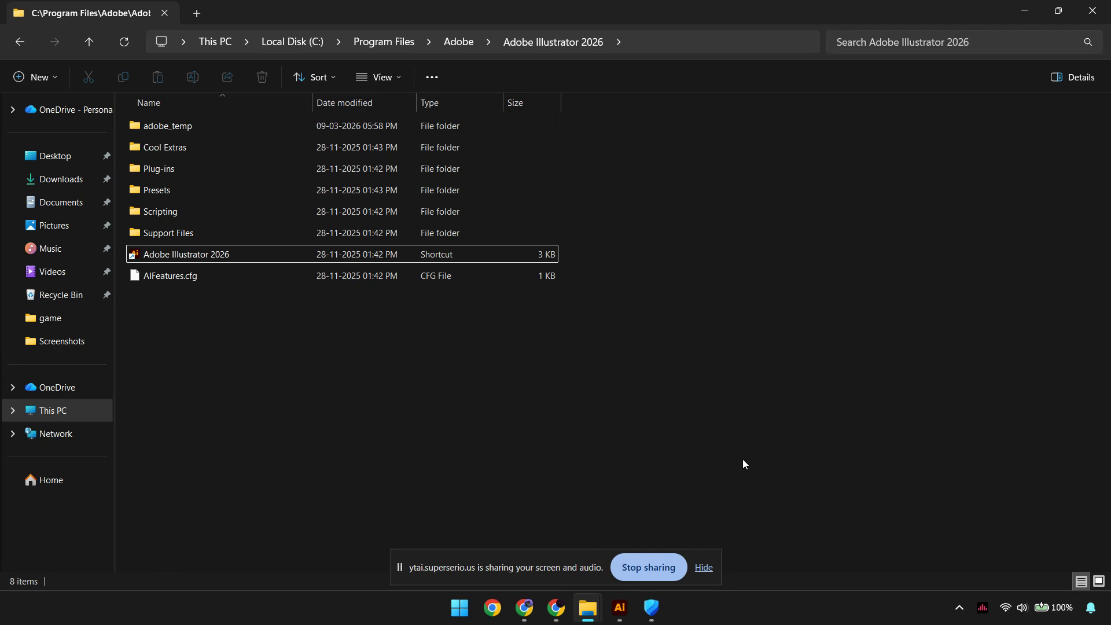
Step: Switch to Windows Security and review the virus and threat protection settings down to Controlled folder access
left_click(652, 608)
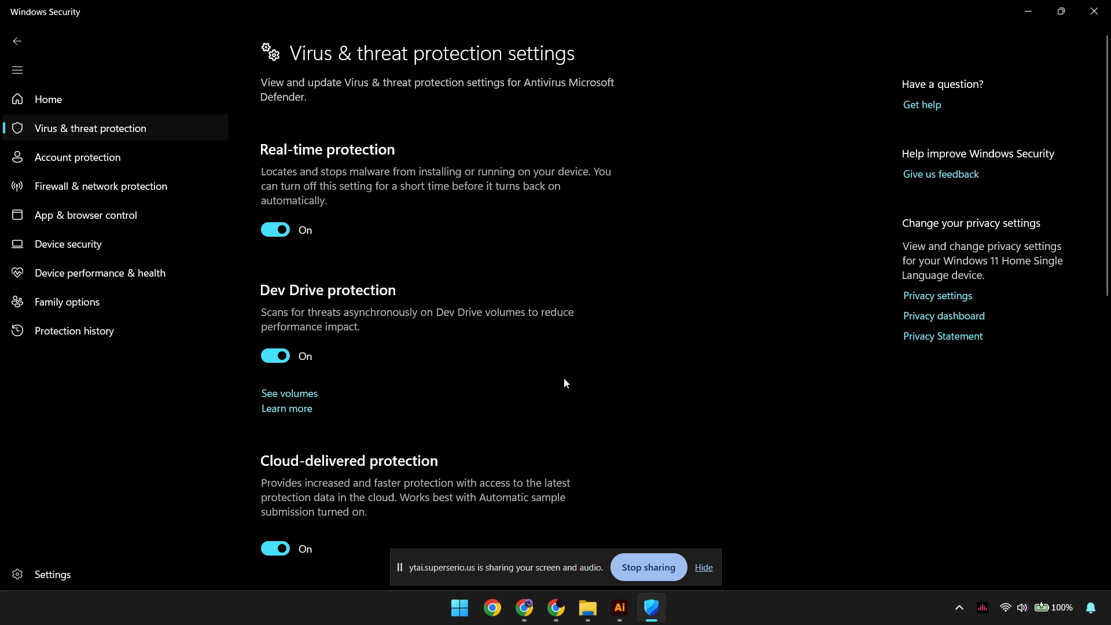
scroll(579, 382, "down", 5)
scroll(597, 393, "down", 2)
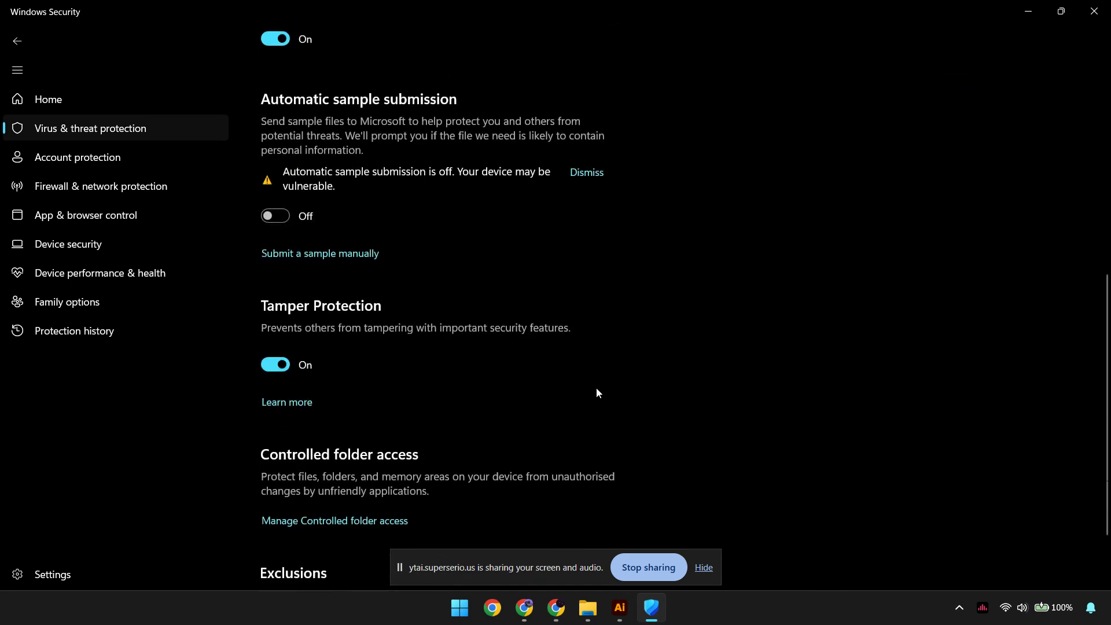
Step: Switch back to Illustrator and turn off Save in Background in the File Handling preferences
left_click(619, 608)
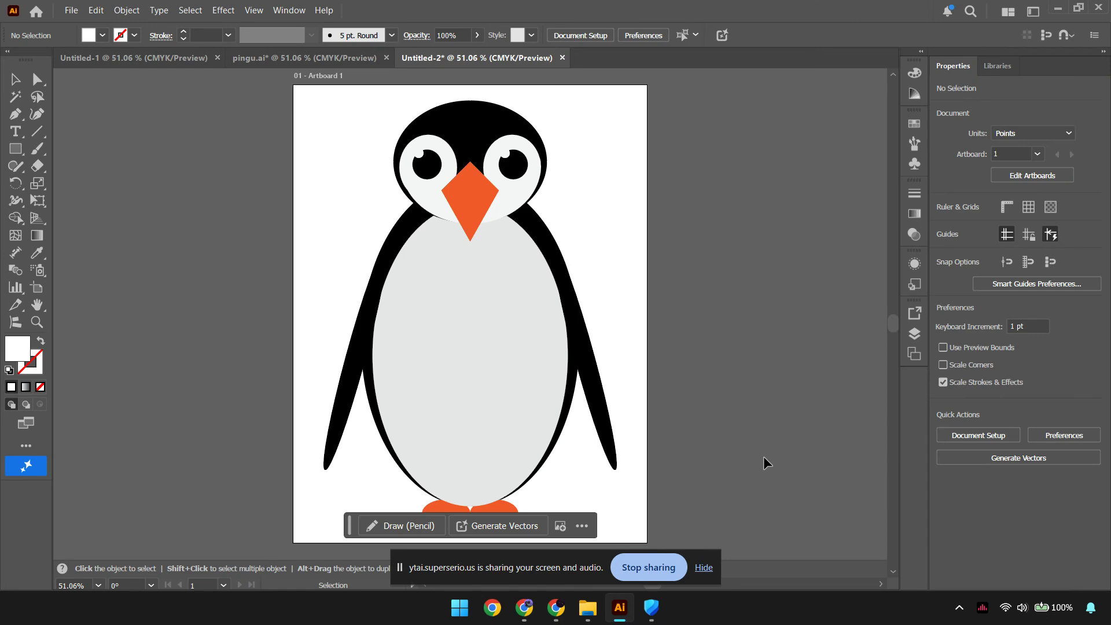
key("ctrl+k")
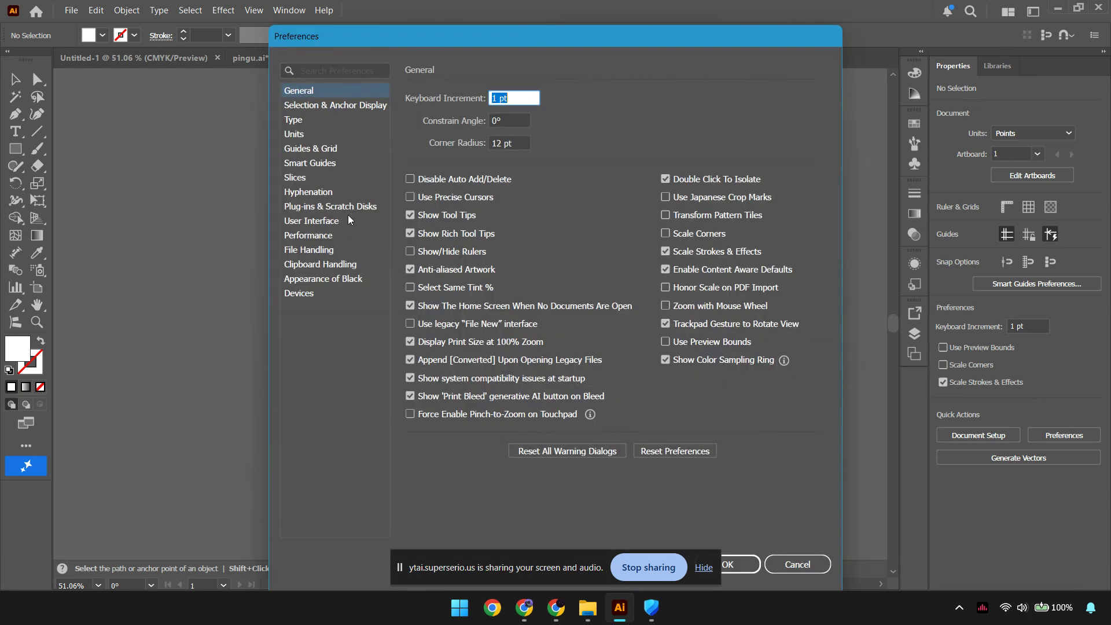
left_click(315, 251)
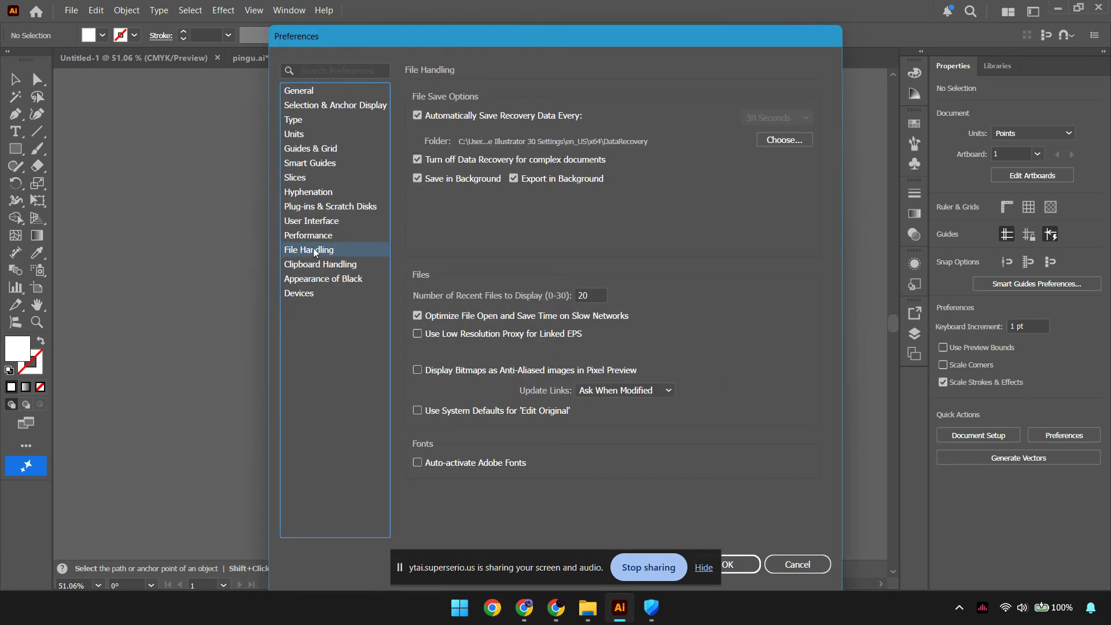
left_click(418, 180)
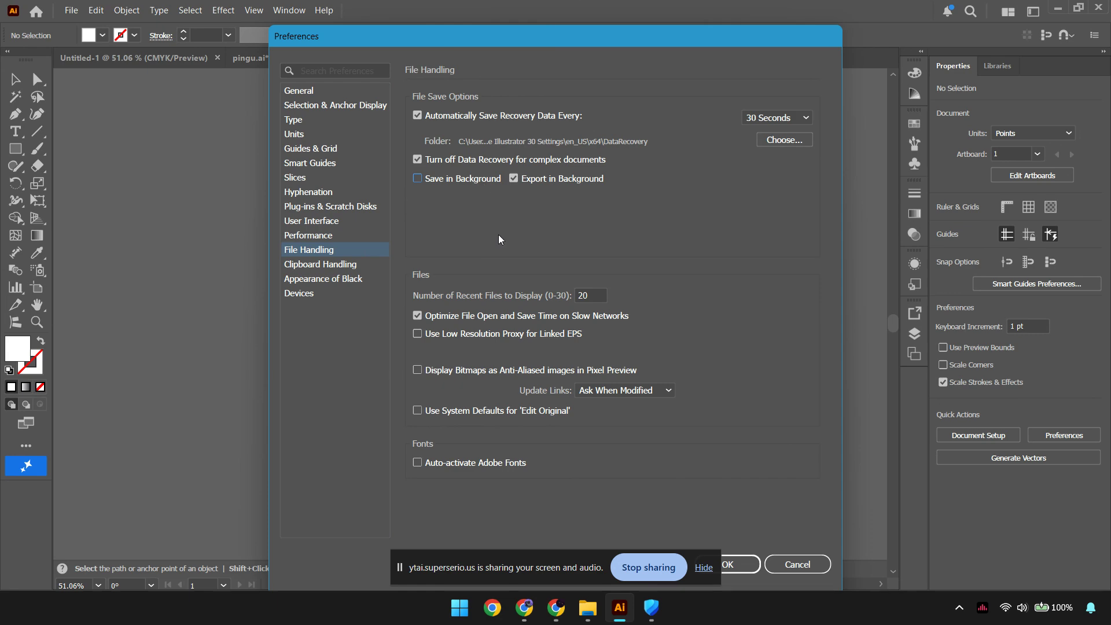
left_click(739, 565)
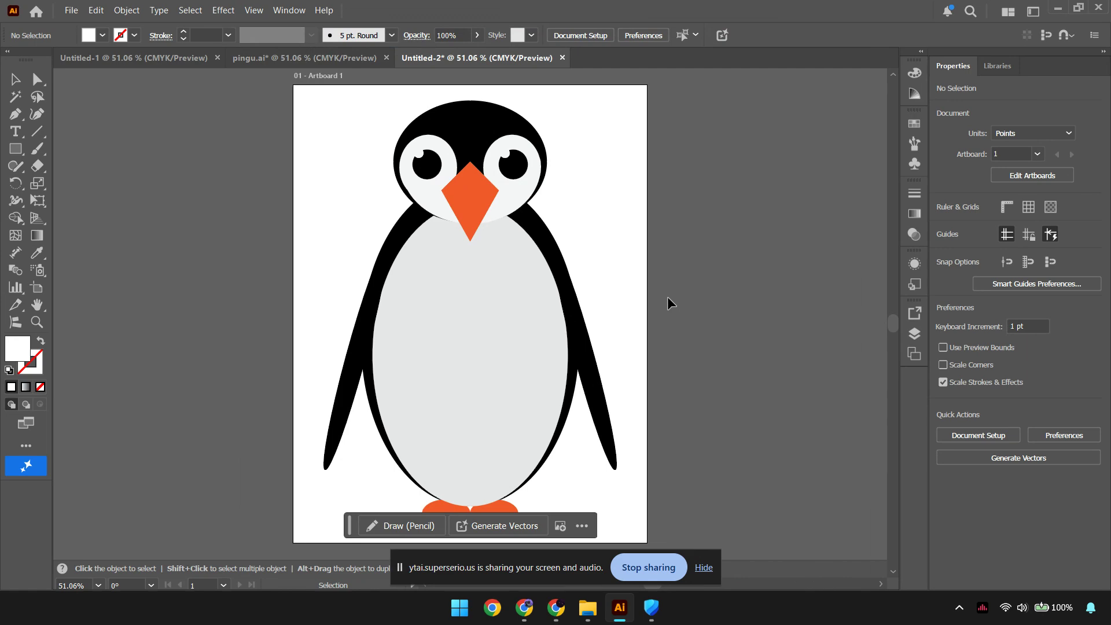
Step: Look at the Adobe folder under AppData\Local in File Explorer, and return to Illustrator
mouse_move(588, 615)
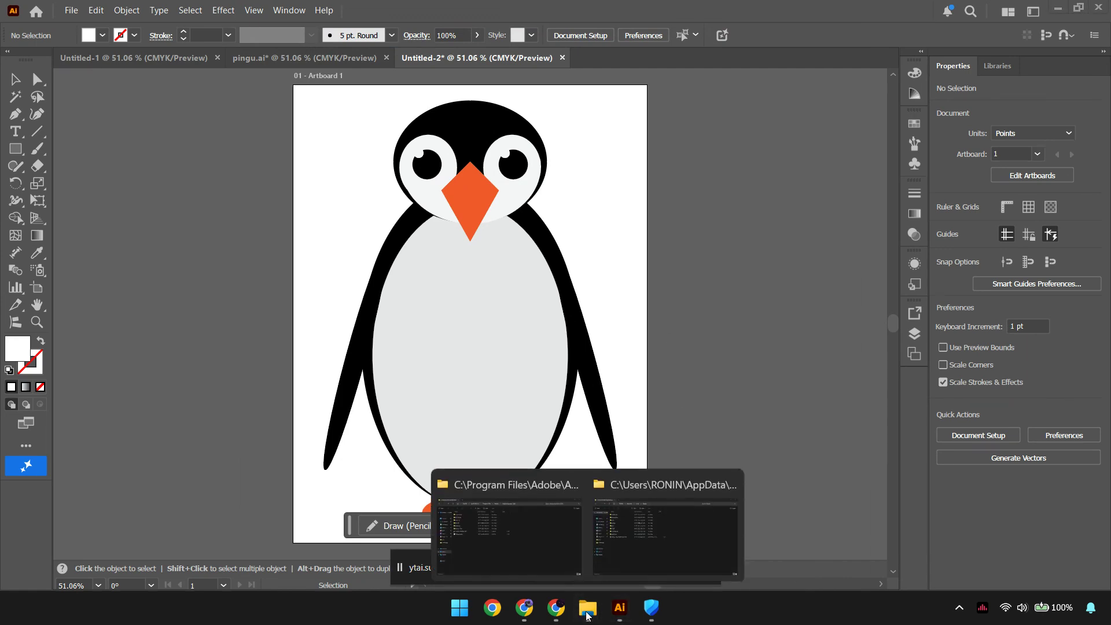
left_click(645, 544)
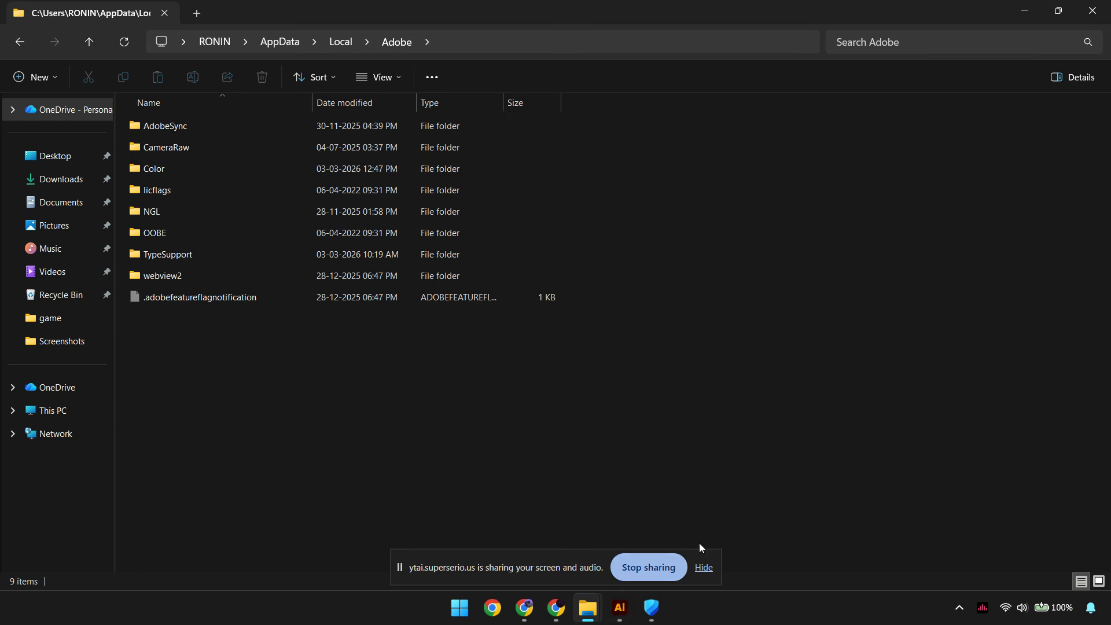
left_click(619, 608)
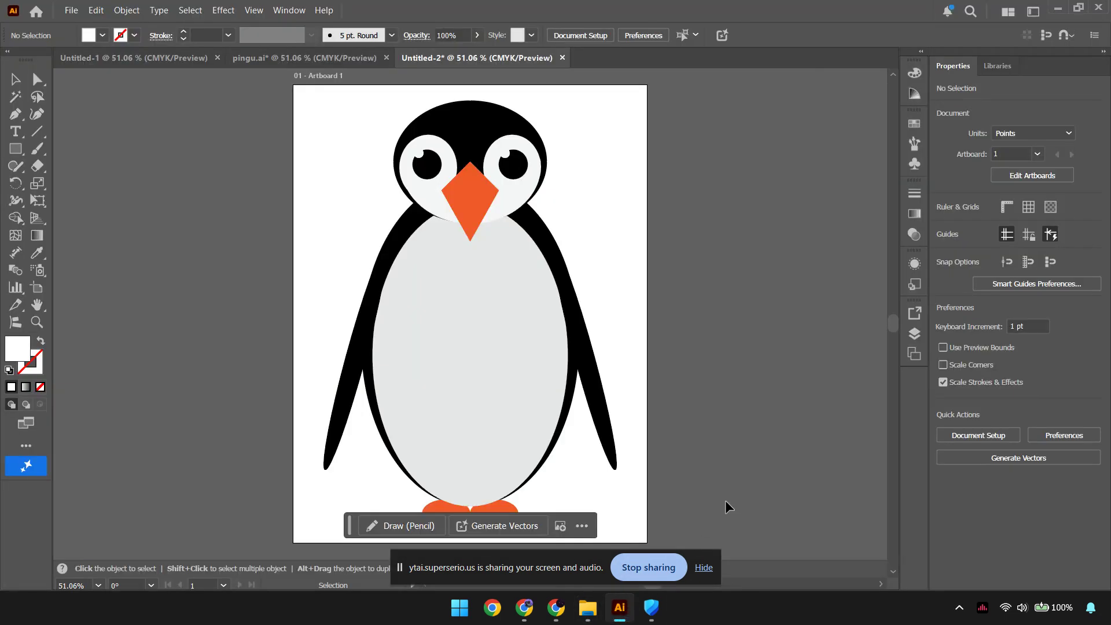